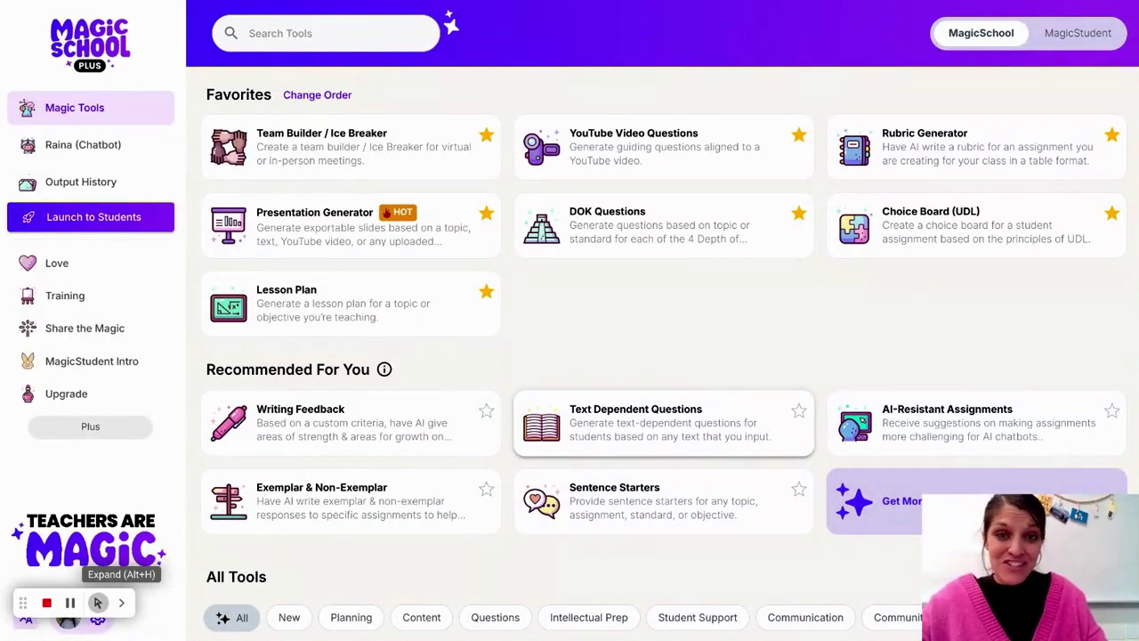
# Open the Lesson Plan tool from the Favorites on the Magic Tools page
pyautogui.click(340, 317)
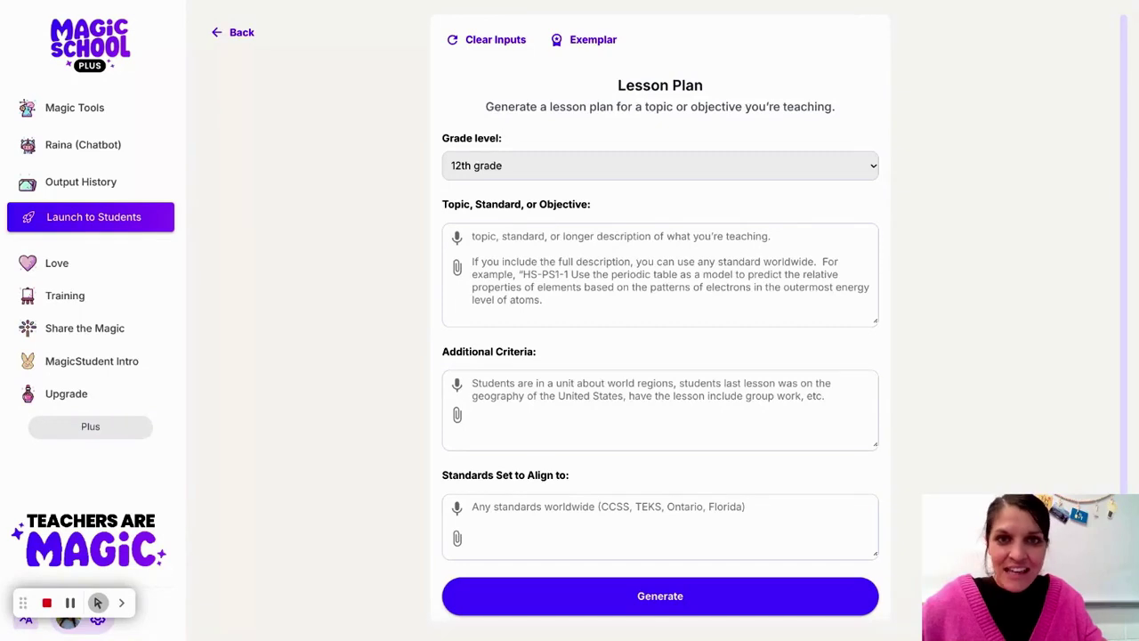
# Paste the World War I prompt into Topic and set grade level to 11th grade
pyautogui.click(598, 243)
pyautogui.write('History: "Develop a lesson plan for a high school history class on World War I."')
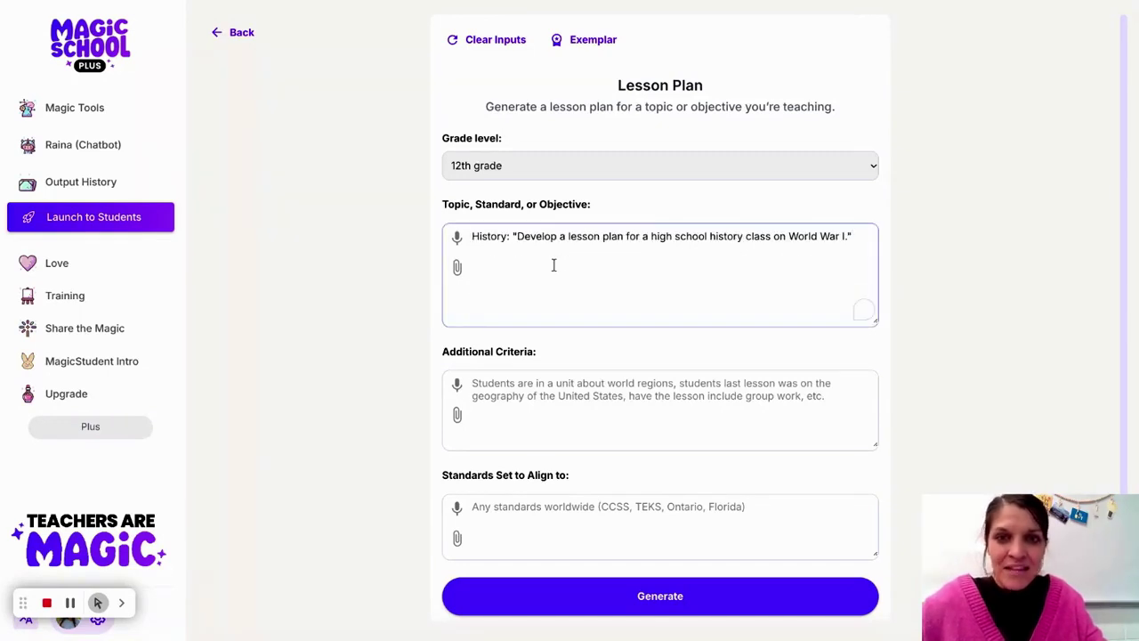
pyautogui.click(566, 187)
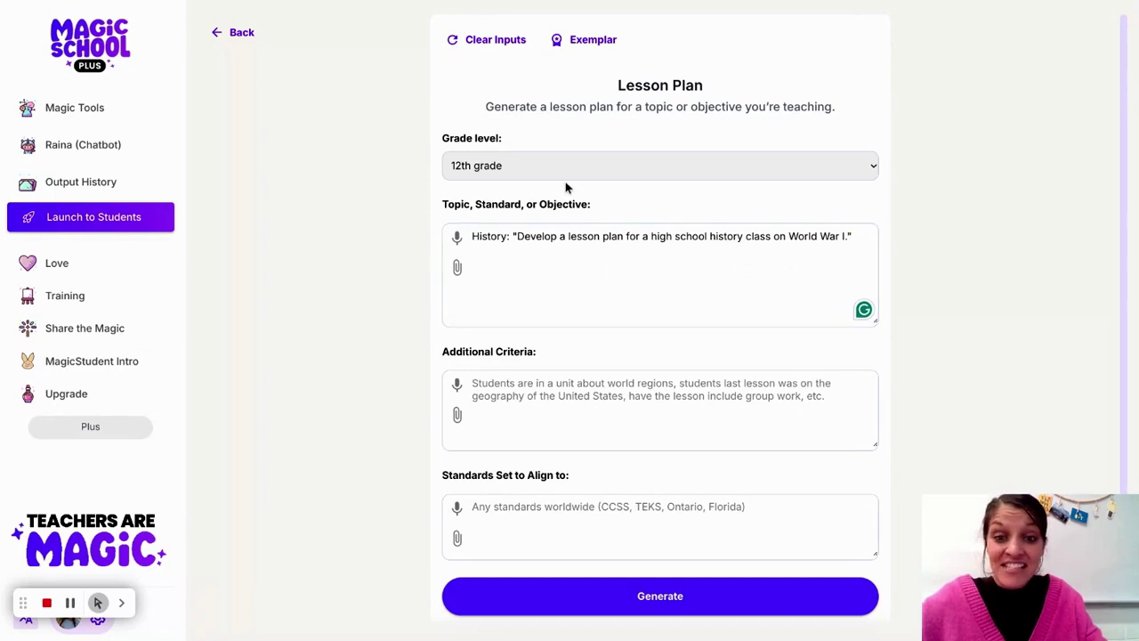
pyautogui.click(566, 174)
pyautogui.click(810, 314)
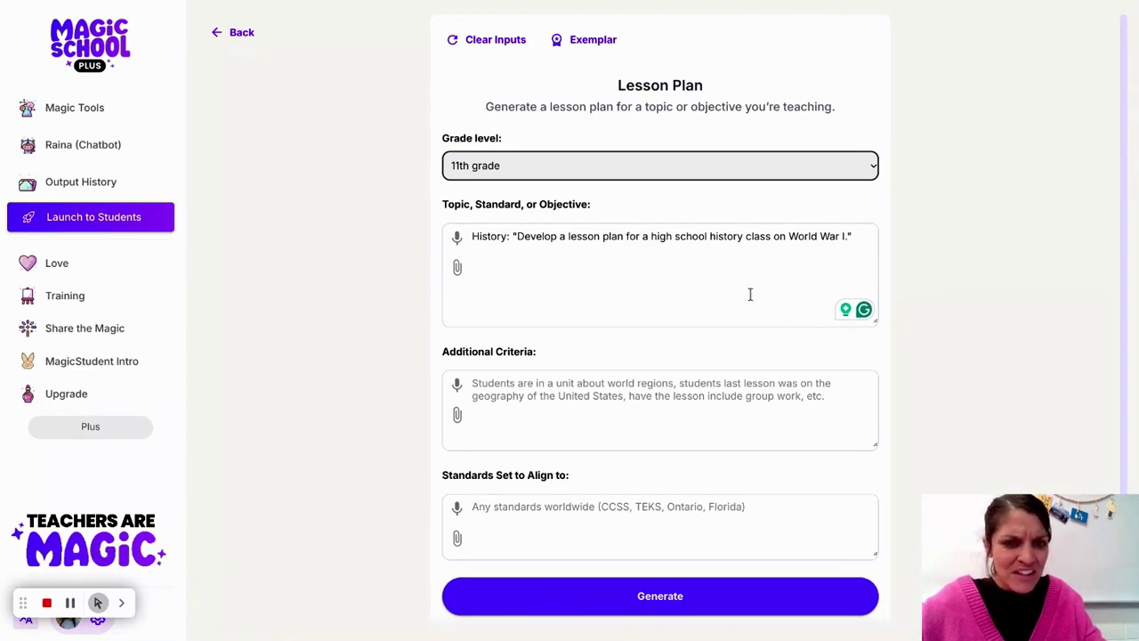
# Check the standards field's attachment options, dismiss them, and generate the lesson plan
pyautogui.scroll(-1, 659, 445)
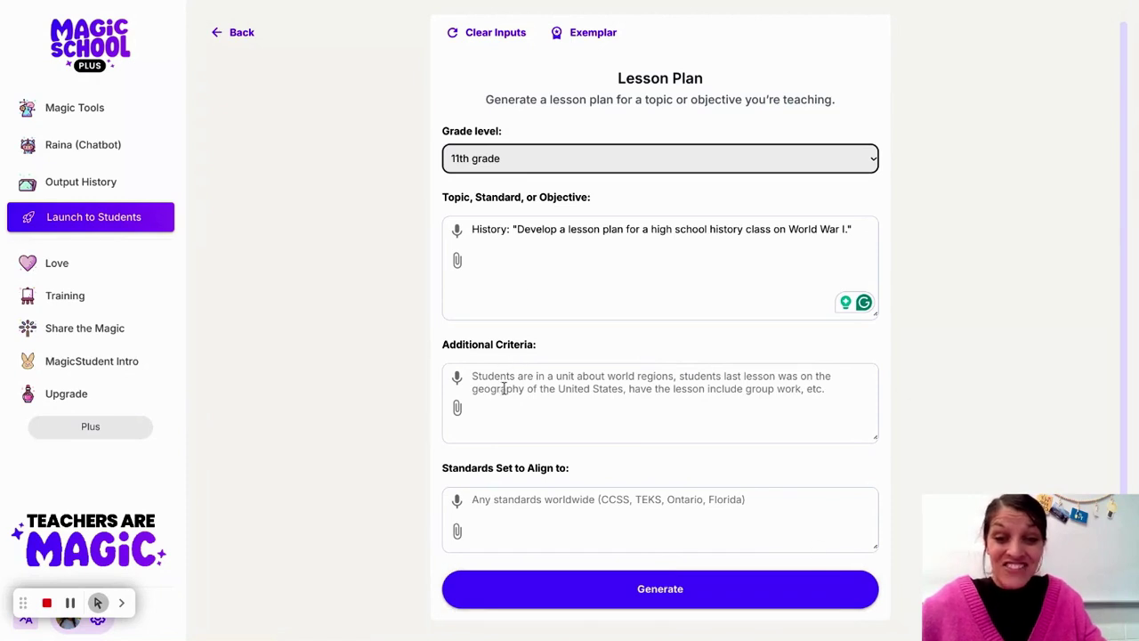
pyautogui.click(489, 500)
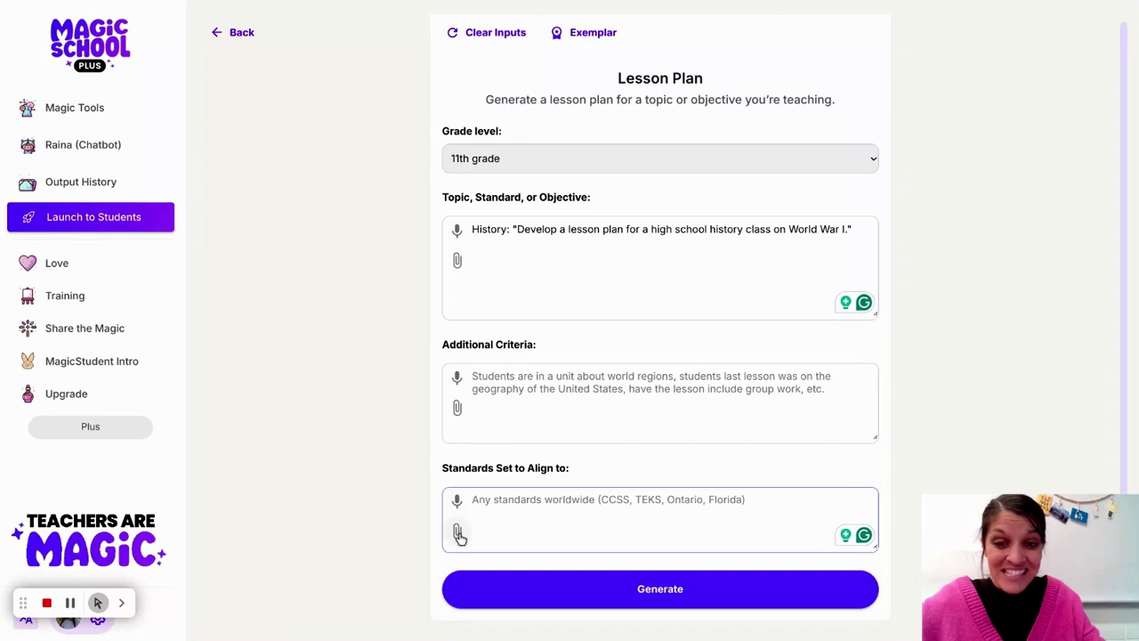
pyautogui.click(459, 532)
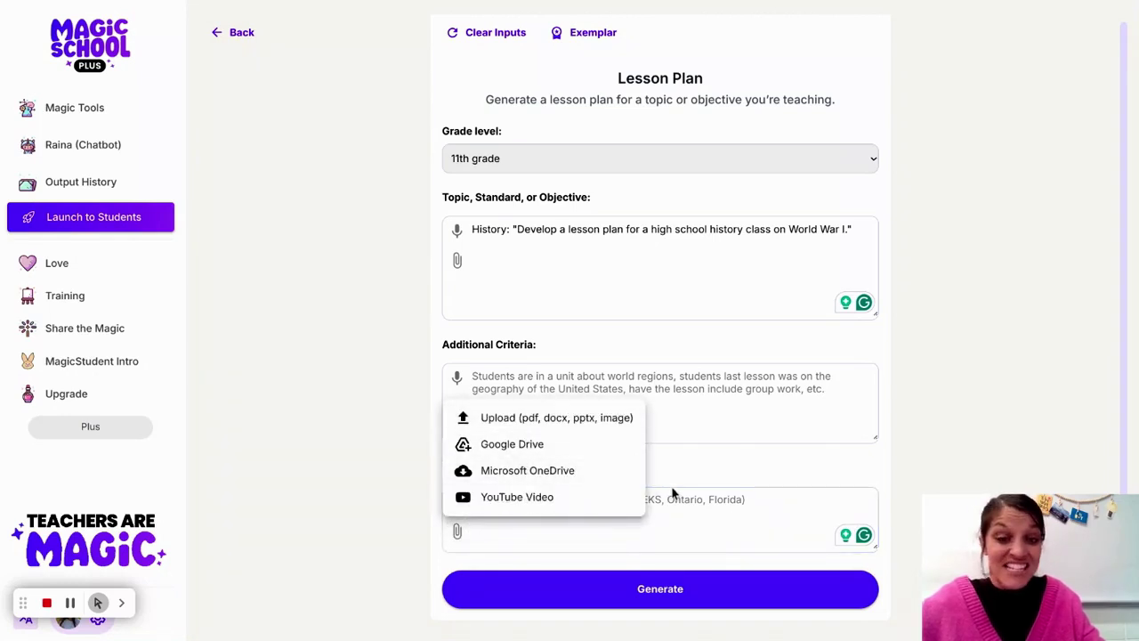
pyautogui.click(730, 497)
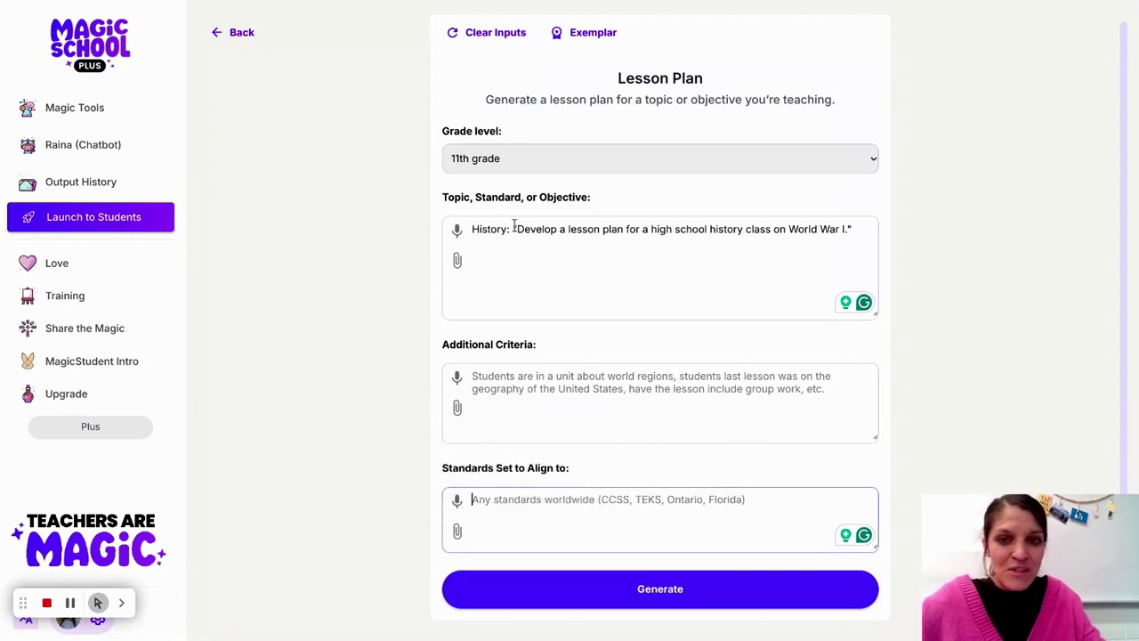
pyautogui.click(660, 590)
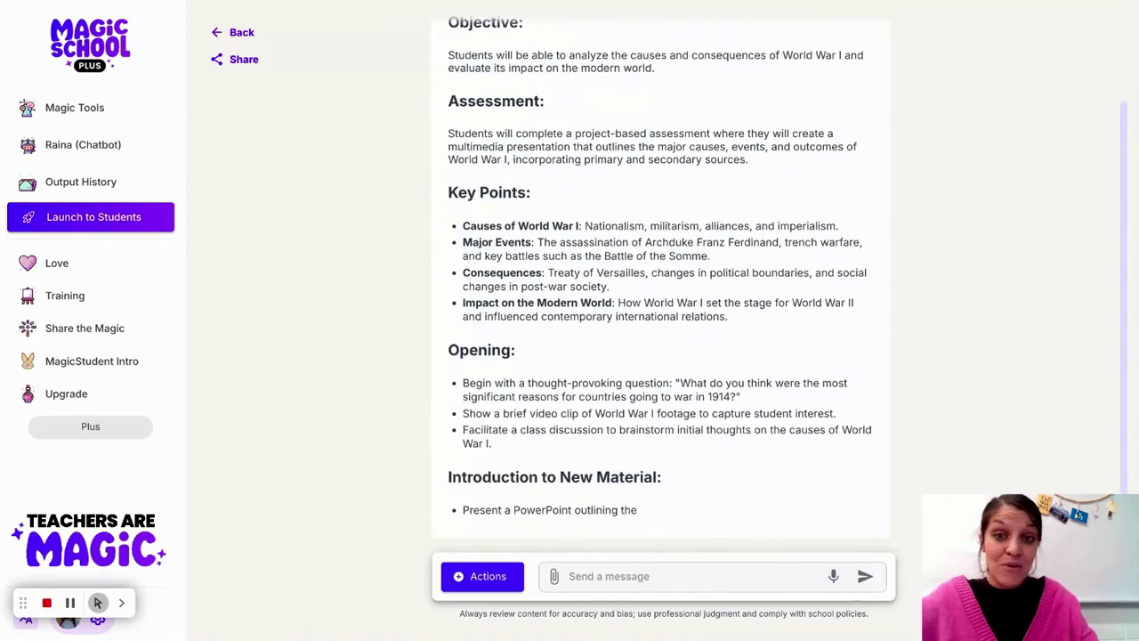
# Scroll the World War I lesson plan down to Standards Addressed, then return to Magic Tools
pyautogui.scroll(3, 801, 272)
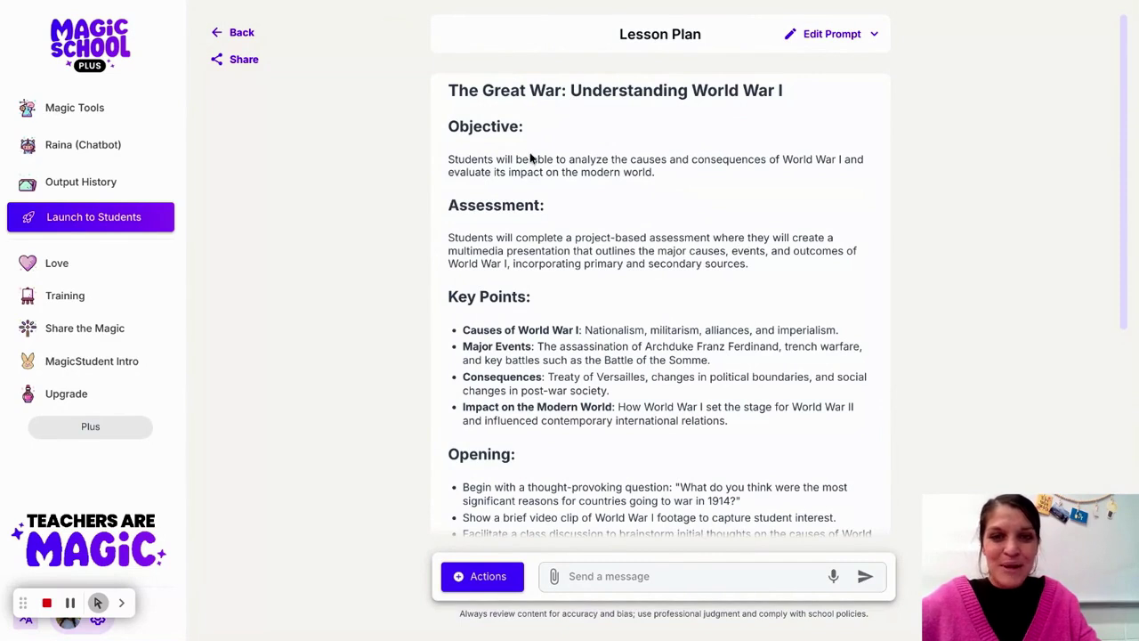
pyautogui.scroll(-1, 542, 280)
pyautogui.scroll(-3, 565, 300)
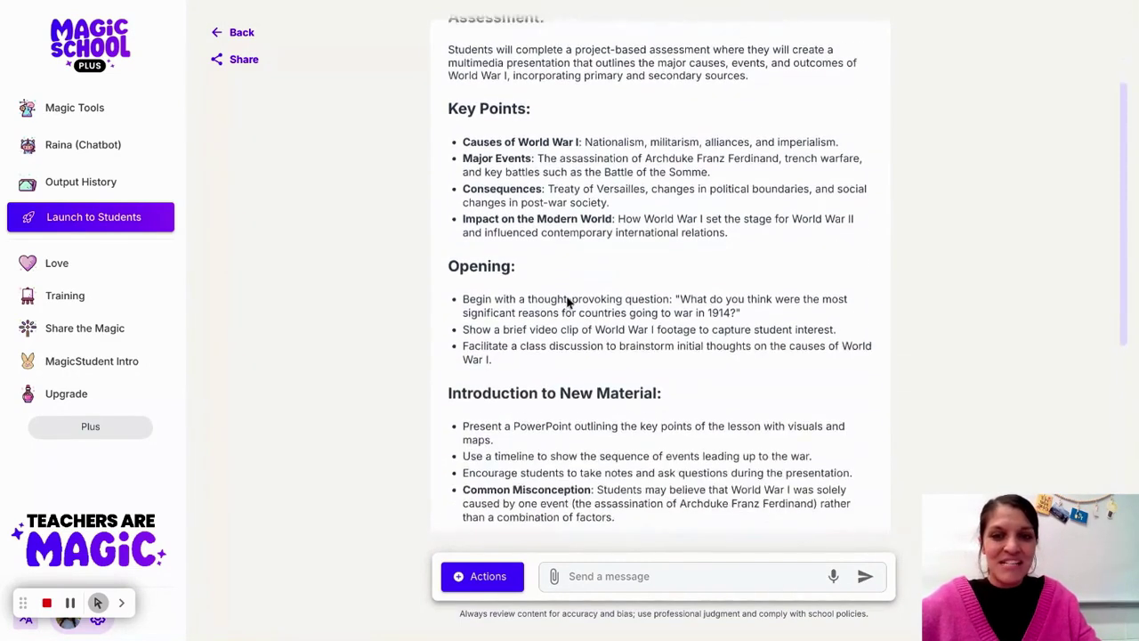
pyautogui.scroll(-5, 569, 312)
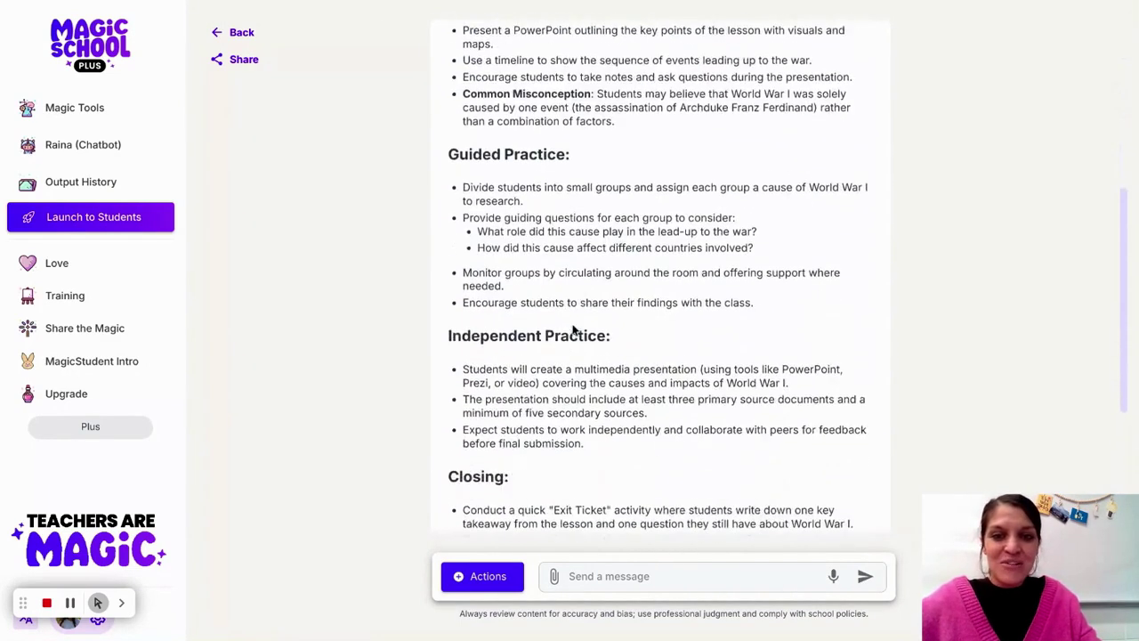
pyautogui.scroll(-1, 577, 346)
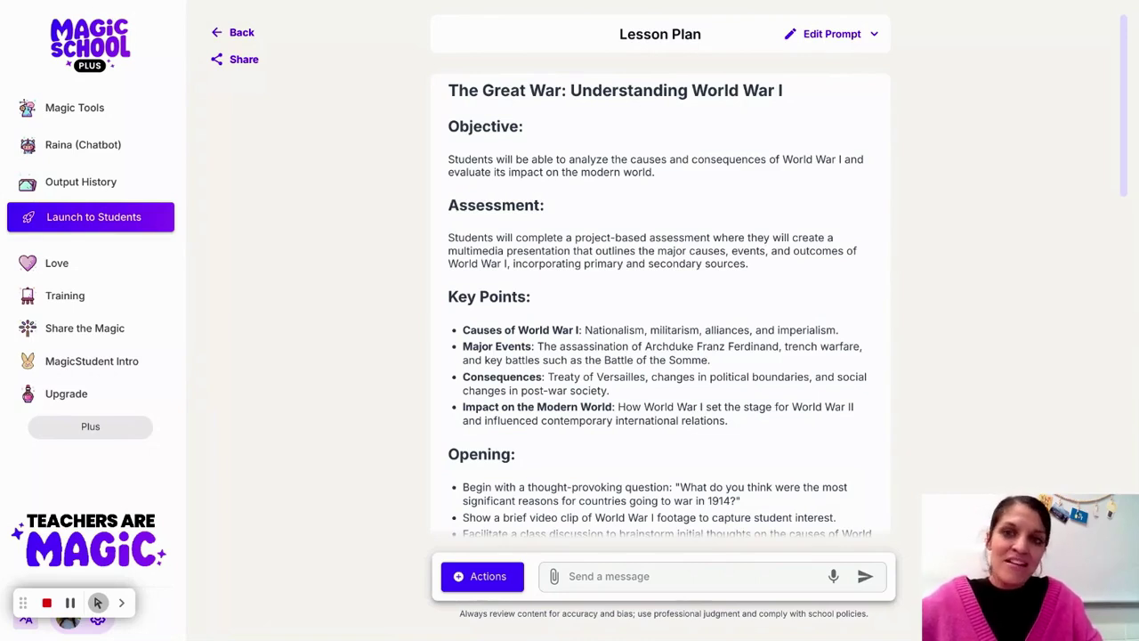
pyautogui.scroll(-7, 576, 347)
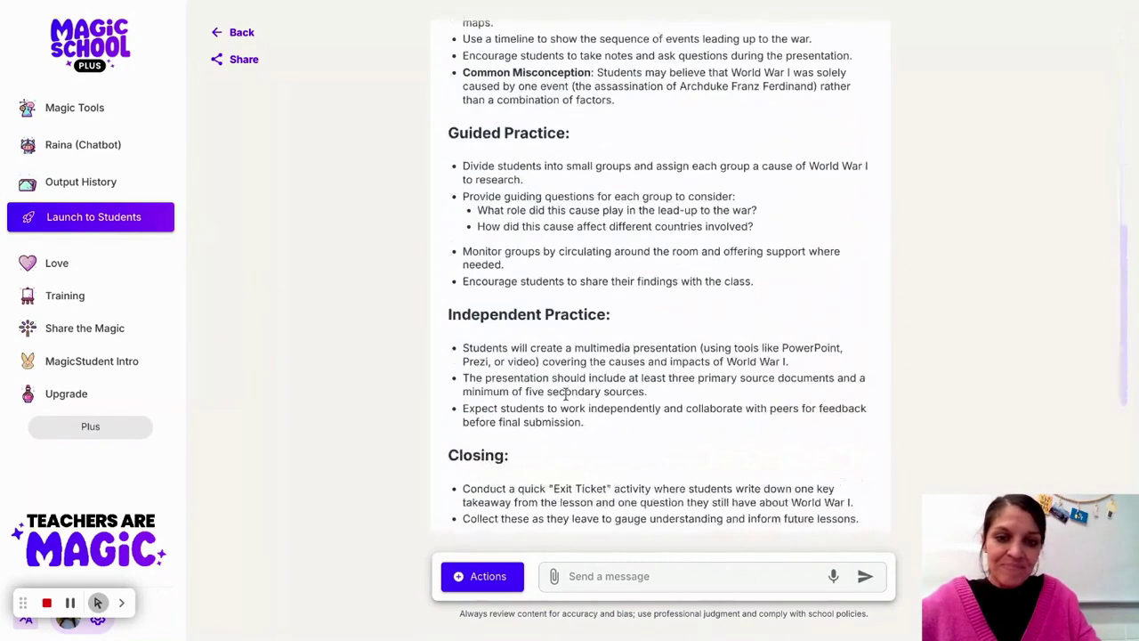
pyautogui.scroll(3, 565, 396)
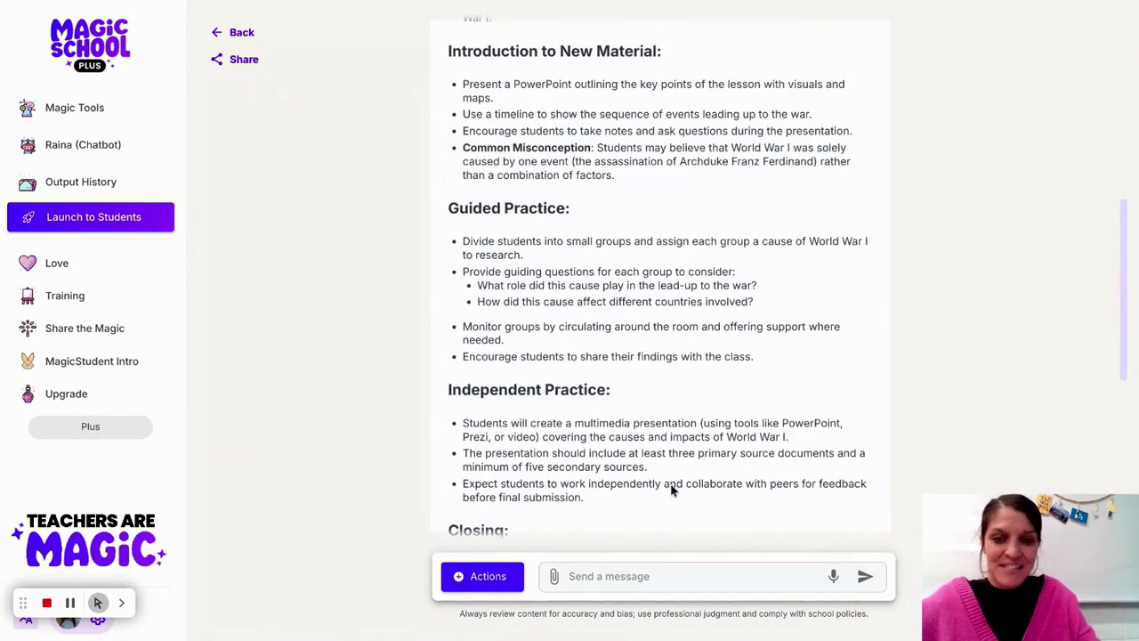
pyautogui.scroll(-3, 672, 490)
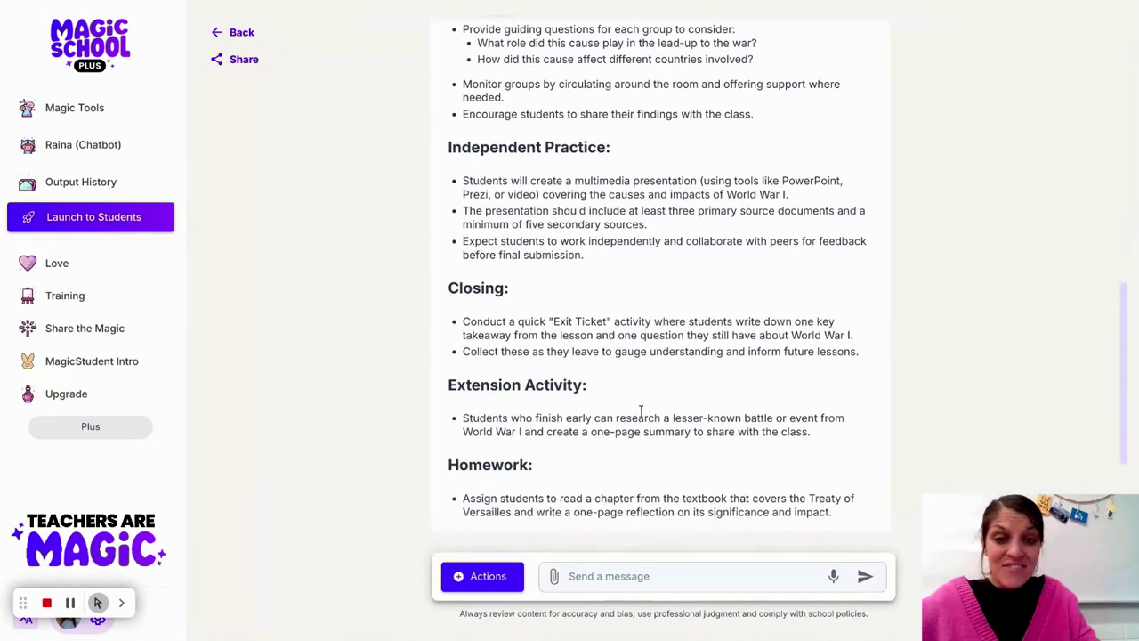
pyautogui.scroll(-3, 668, 497)
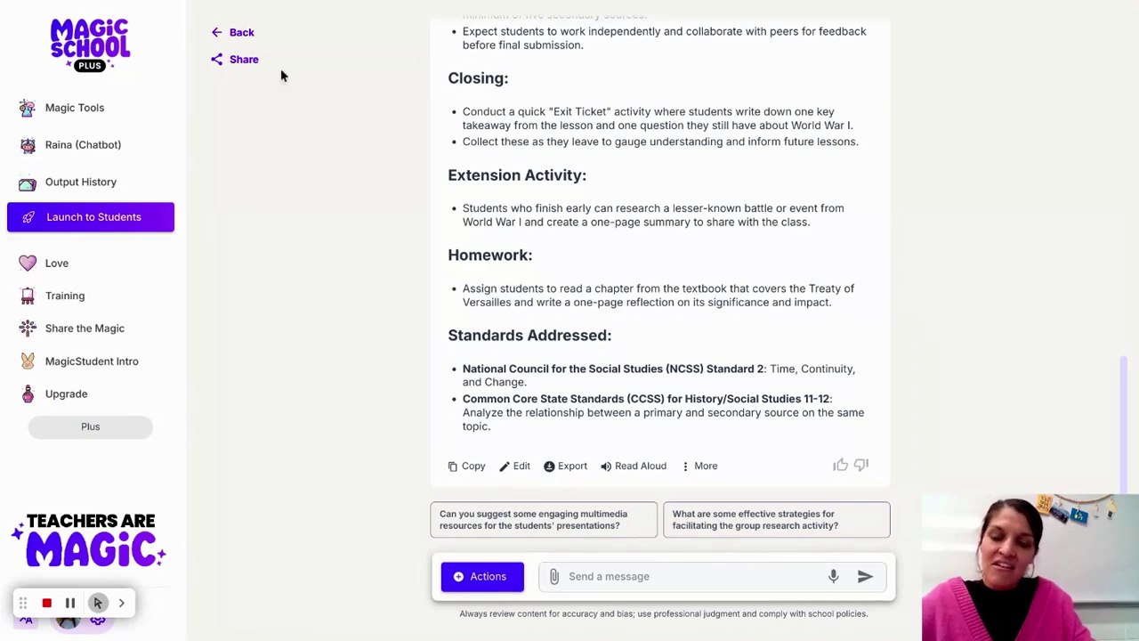
pyautogui.click(239, 35)
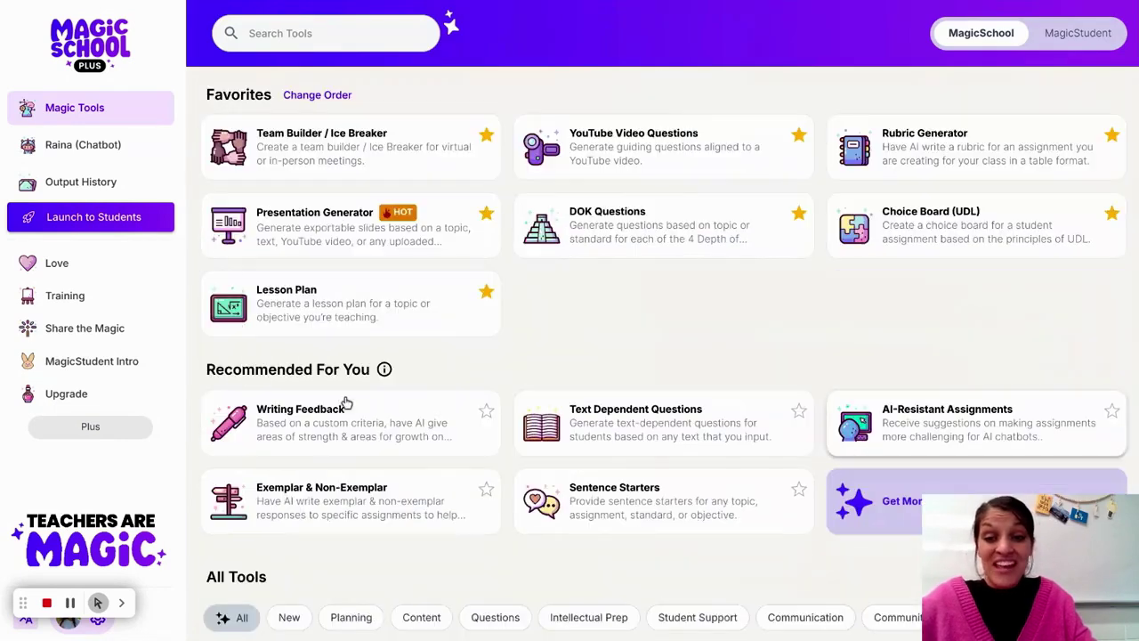
# Reopen Lesson Plan, paste the Civil Rights Movement prompt, enter NCSS as standards, and generate
pyautogui.click(407, 311)
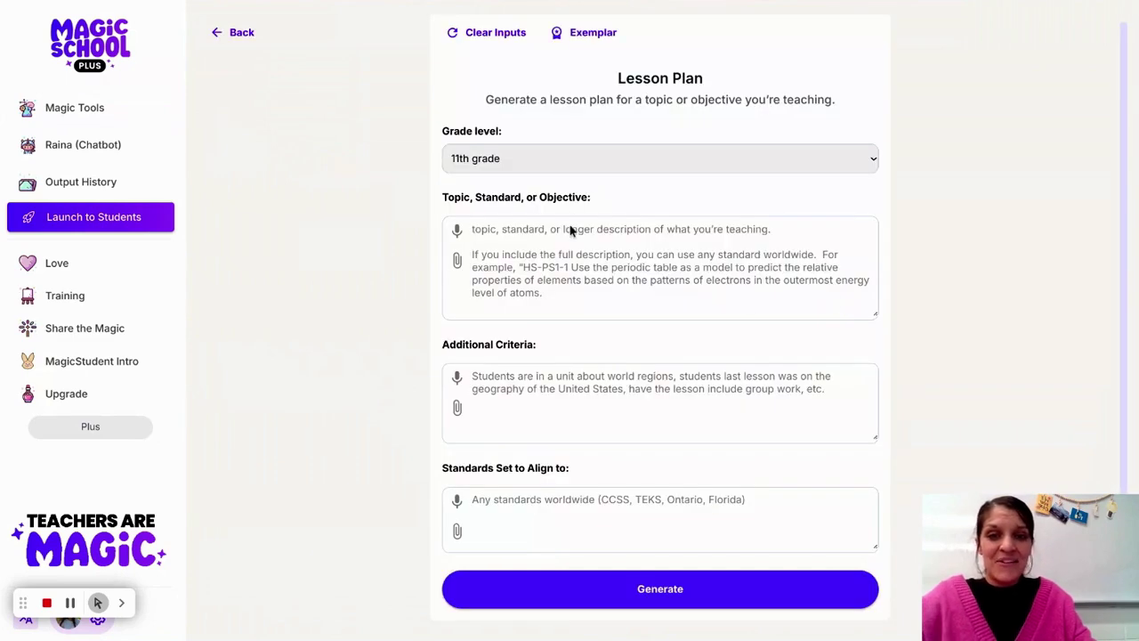
pyautogui.click(518, 267)
pyautogui.write('History: "Develop a lesson plan for a high school history class on the Civil Rights Movement. Analyze key events, figures, and strategies. Incorporate primary sources, multimedia resources, and debates."')
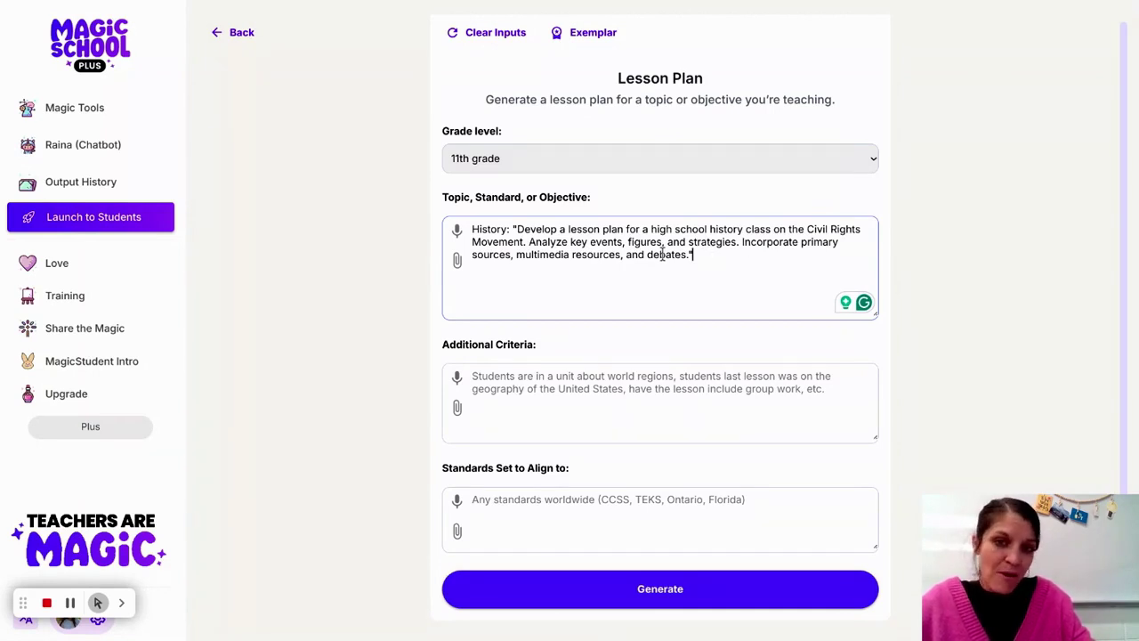
pyautogui.moveTo(694, 255); pyautogui.dragTo(741, 242)
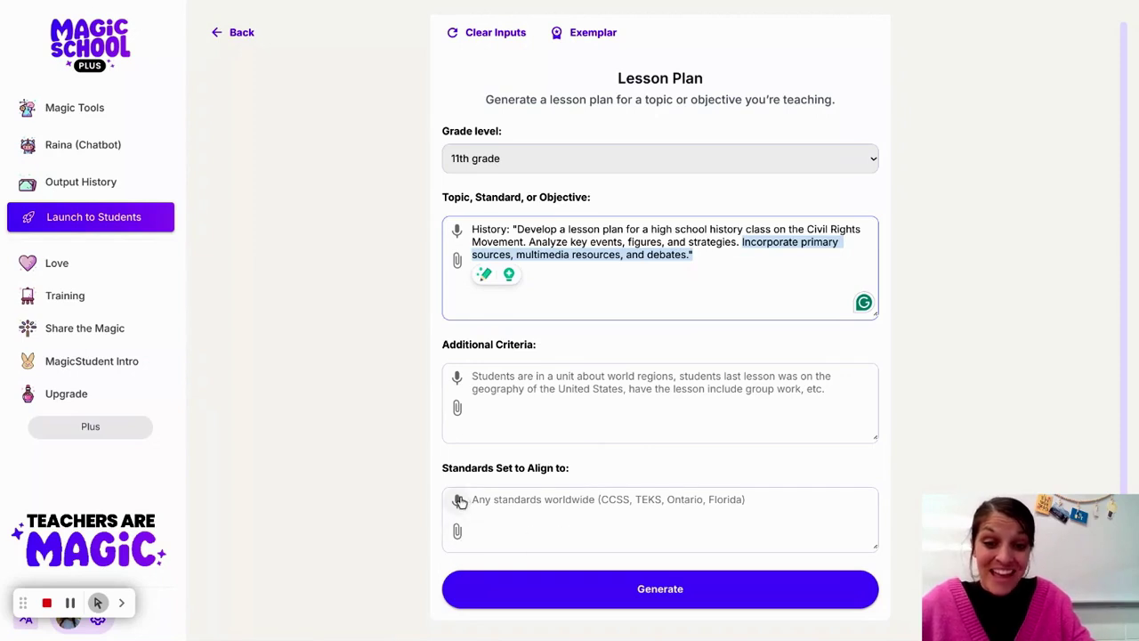
pyautogui.click(573, 499)
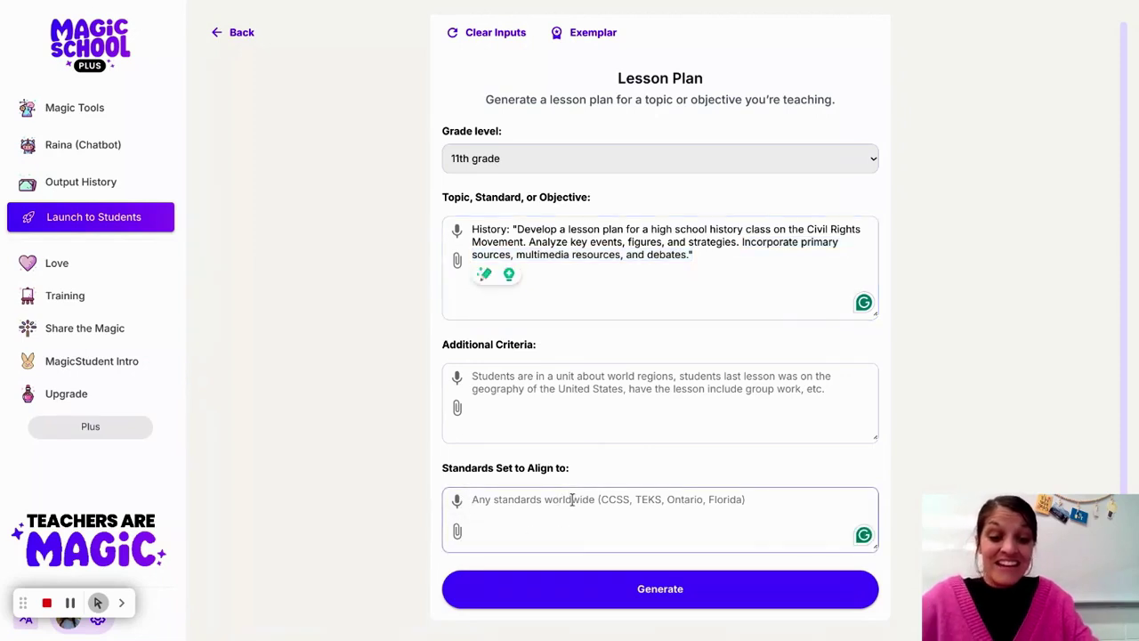
pyautogui.write('NCSS')
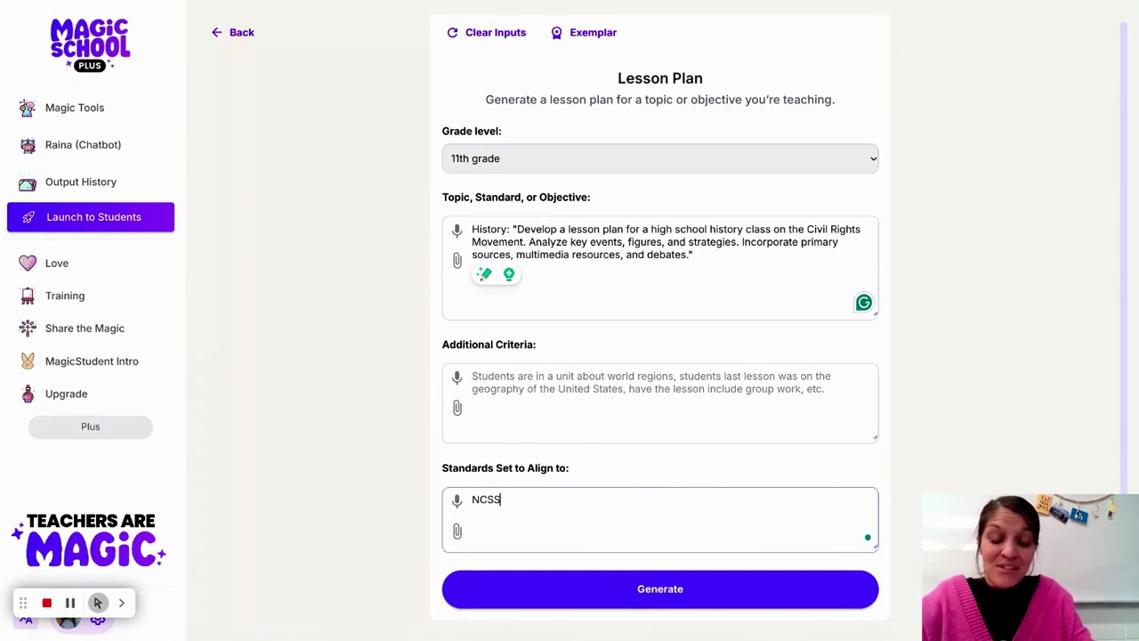
pyautogui.click(642, 601)
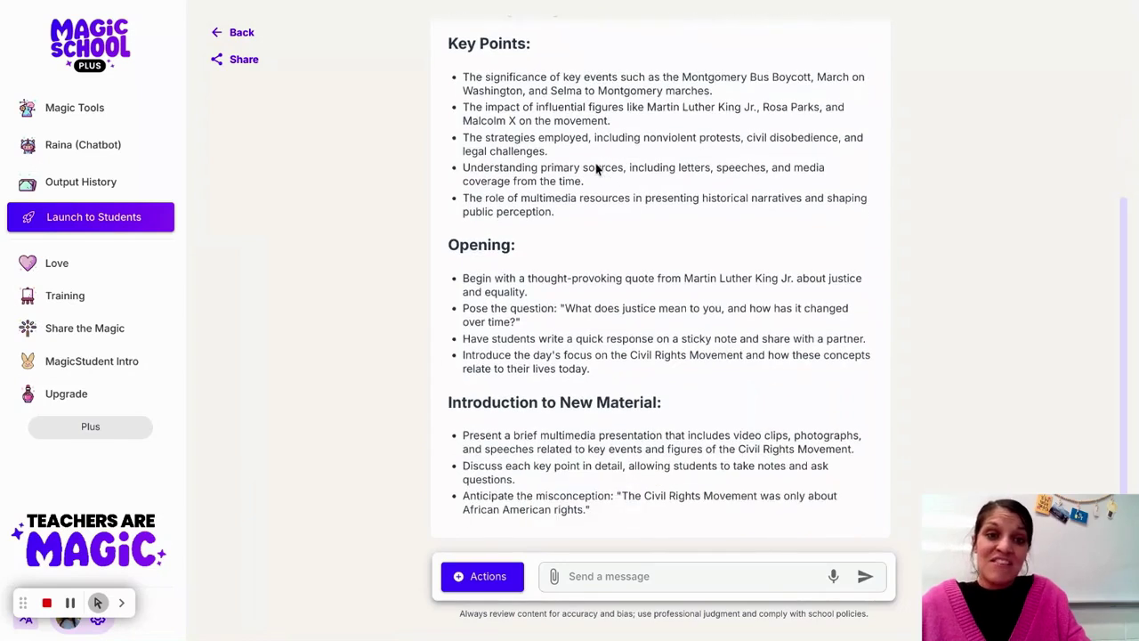
# Scroll the Civil Rights plan to its NCSS standards, highlighting scaffold questions and Extension Activity
pyautogui.scroll(2, 602, 174)
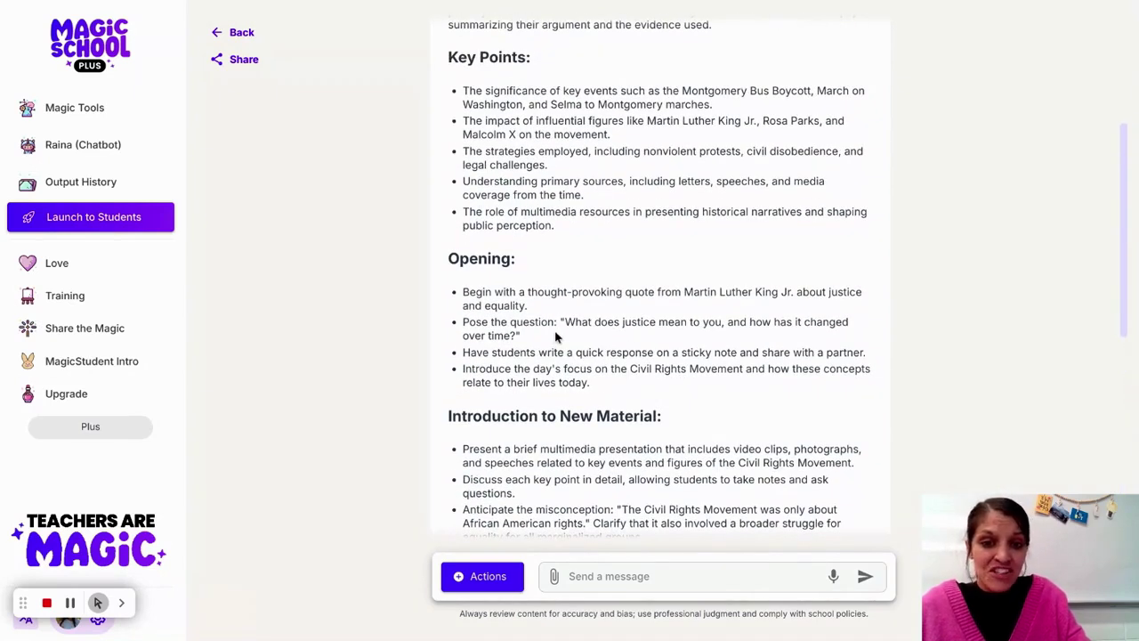
pyautogui.scroll(-1, 731, 329)
pyautogui.scroll(-3, 732, 329)
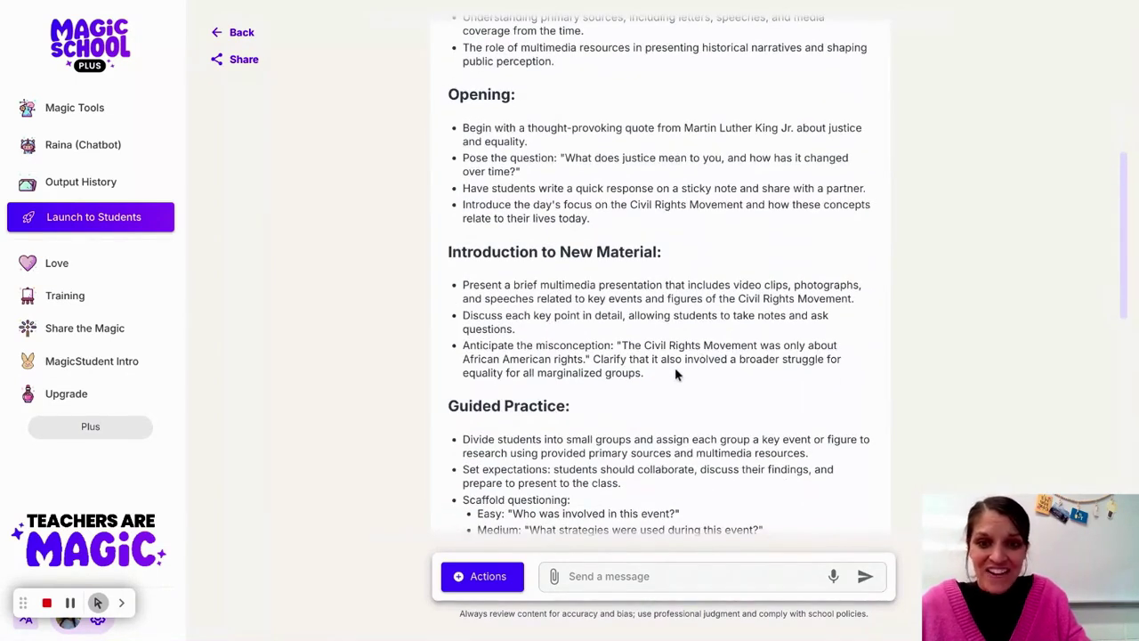
pyautogui.scroll(-3, 674, 365)
pyautogui.scroll(-5, 674, 358)
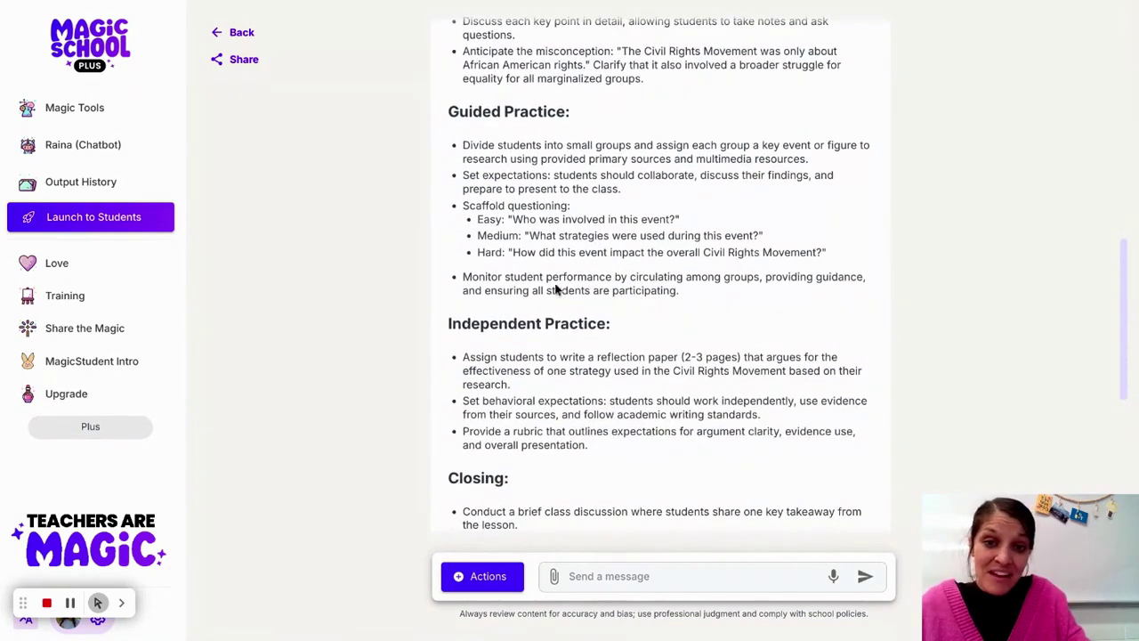
pyautogui.moveTo(478, 235); pyautogui.dragTo(849, 258)
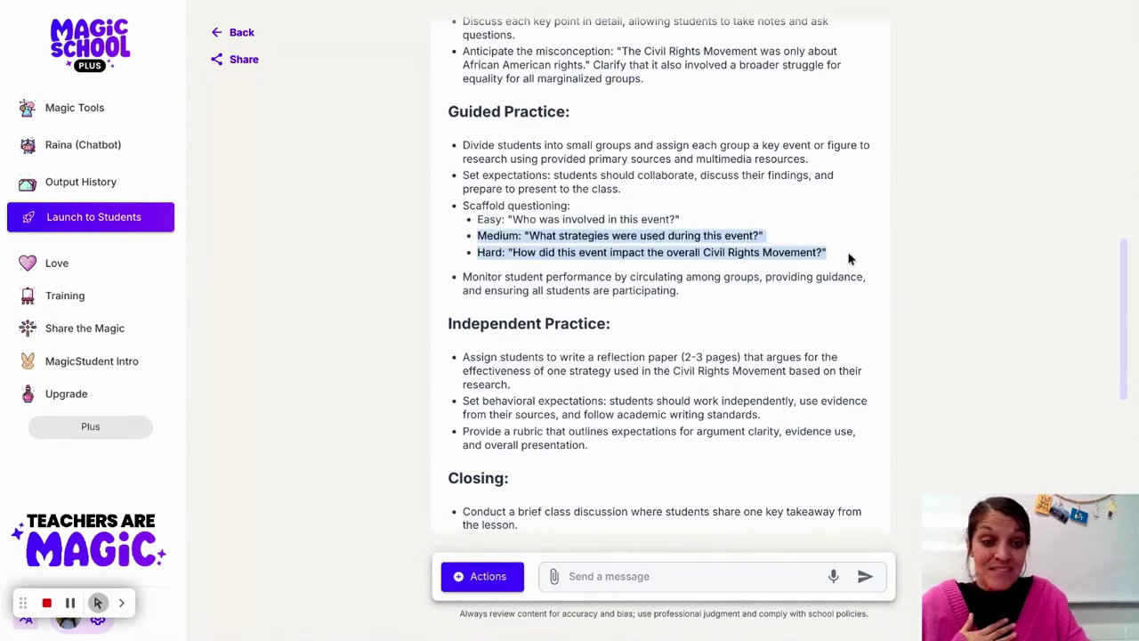
pyautogui.scroll(-2, 809, 275)
pyautogui.scroll(-1, 770, 301)
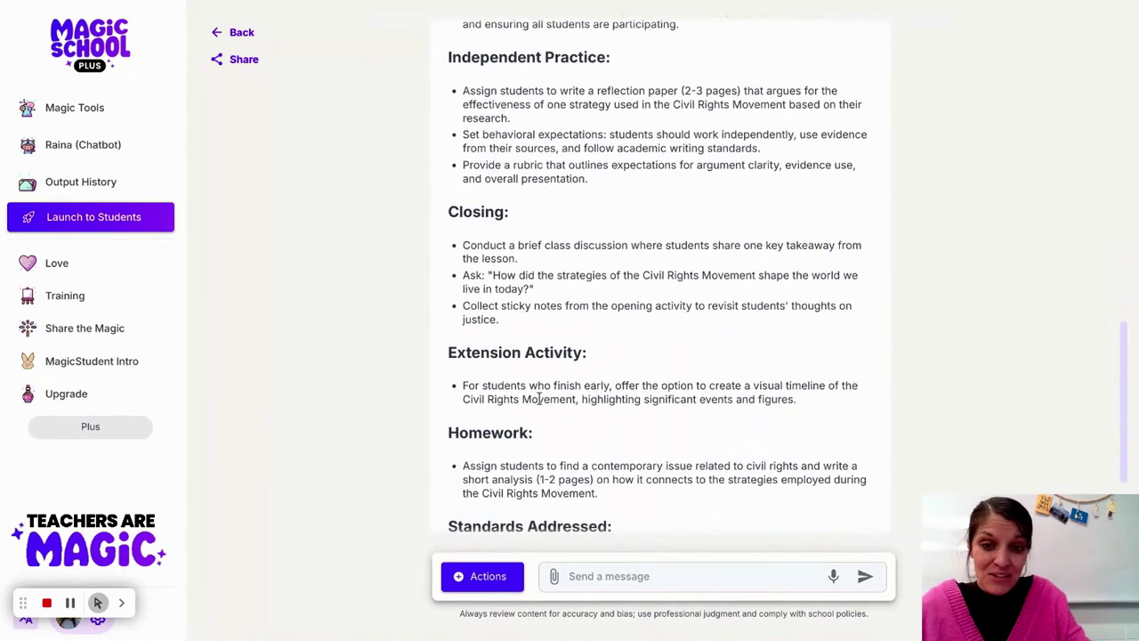
pyautogui.moveTo(482, 384); pyautogui.dragTo(855, 400)
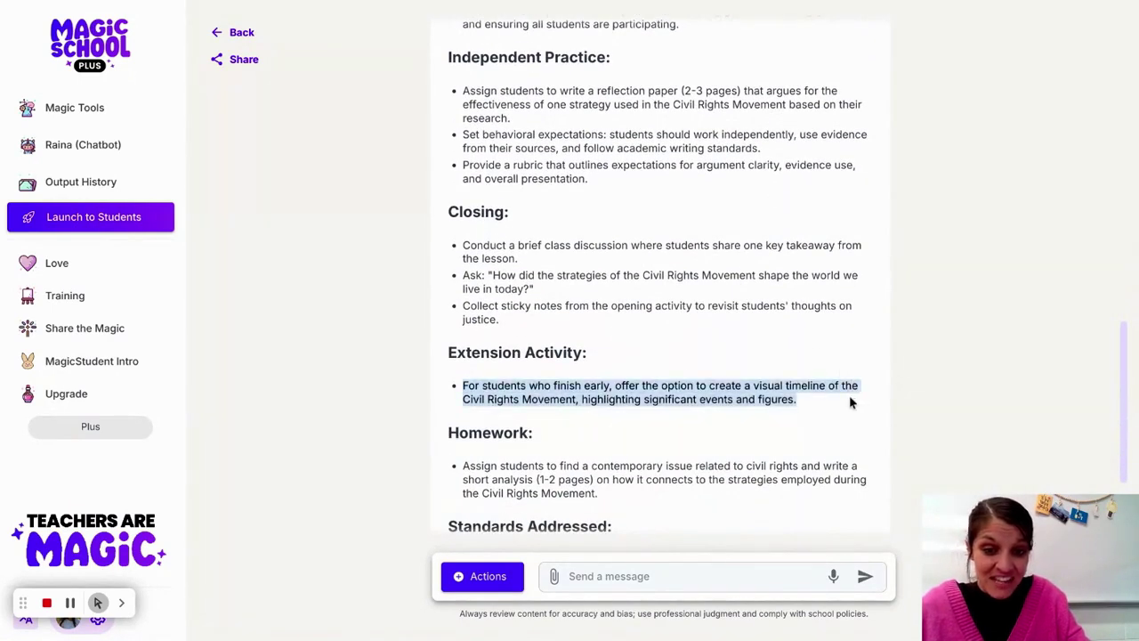
pyautogui.scroll(-1, 738, 423)
pyautogui.scroll(-1, 737, 423)
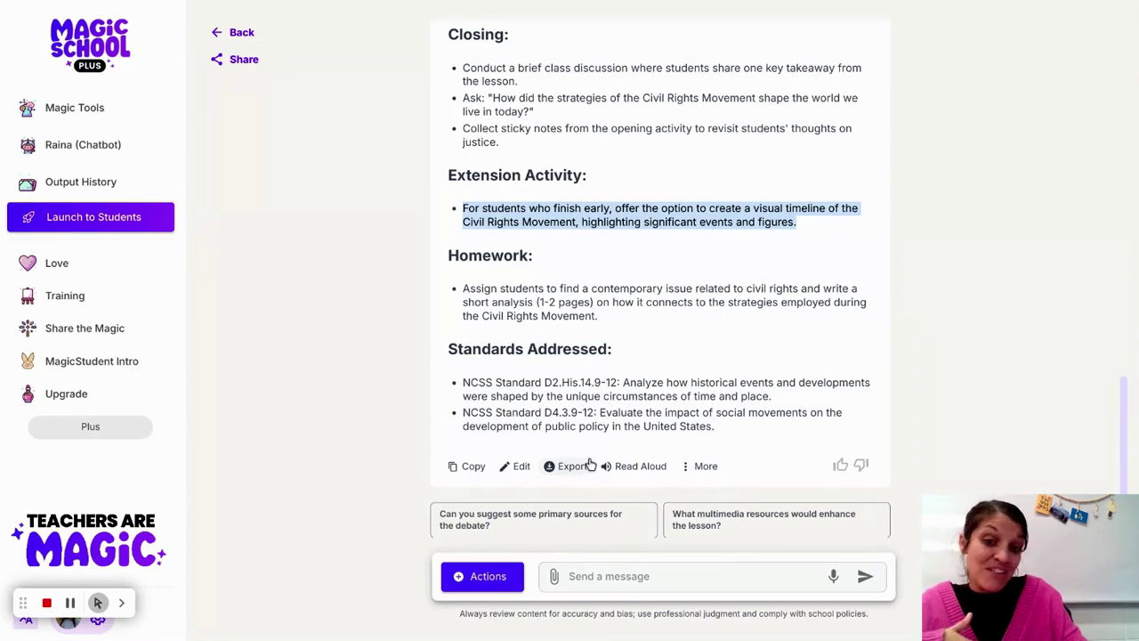
# Copy the whole lesson plan, view the More options, then dismiss them and scroll back up
pyautogui.click(470, 474)
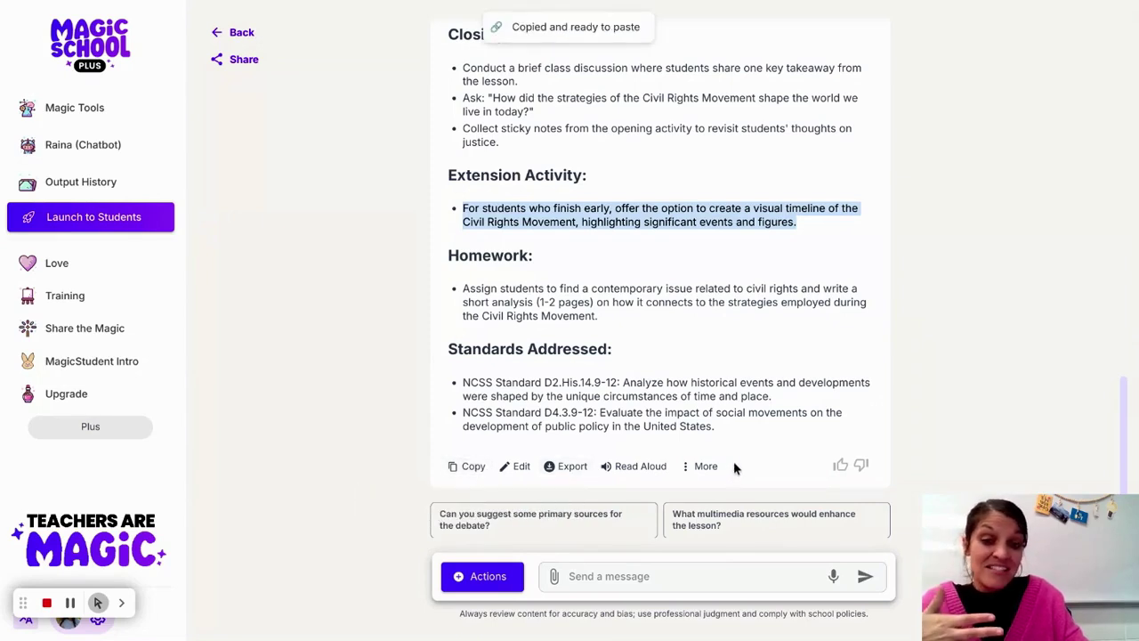
pyautogui.click(712, 473)
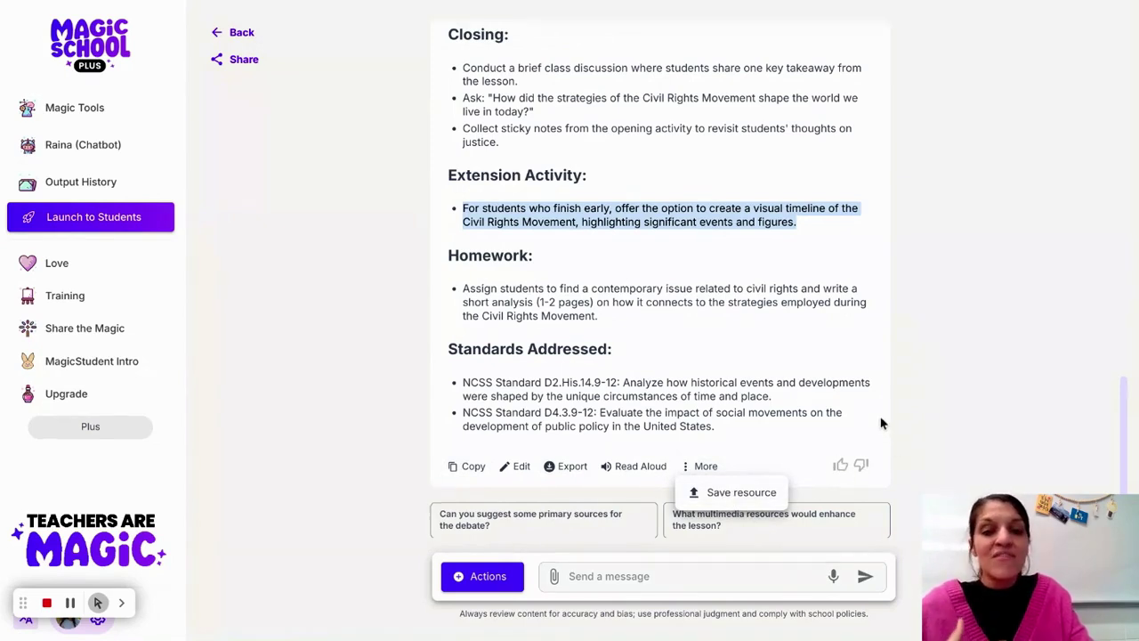
pyautogui.click(731, 355)
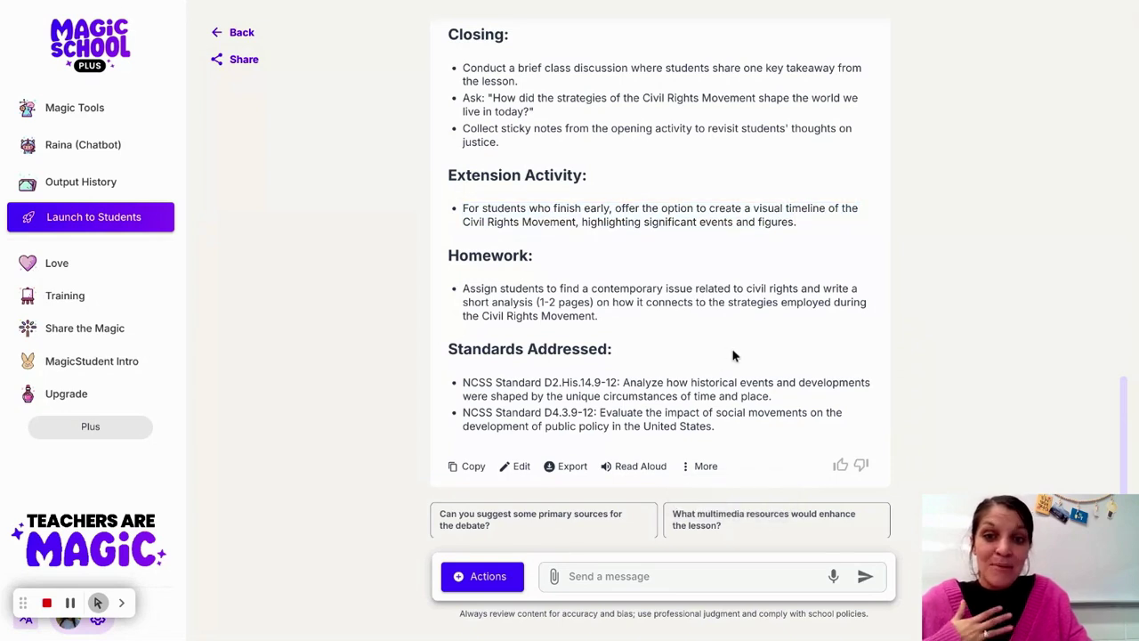
pyautogui.scroll(20, 765, 371)
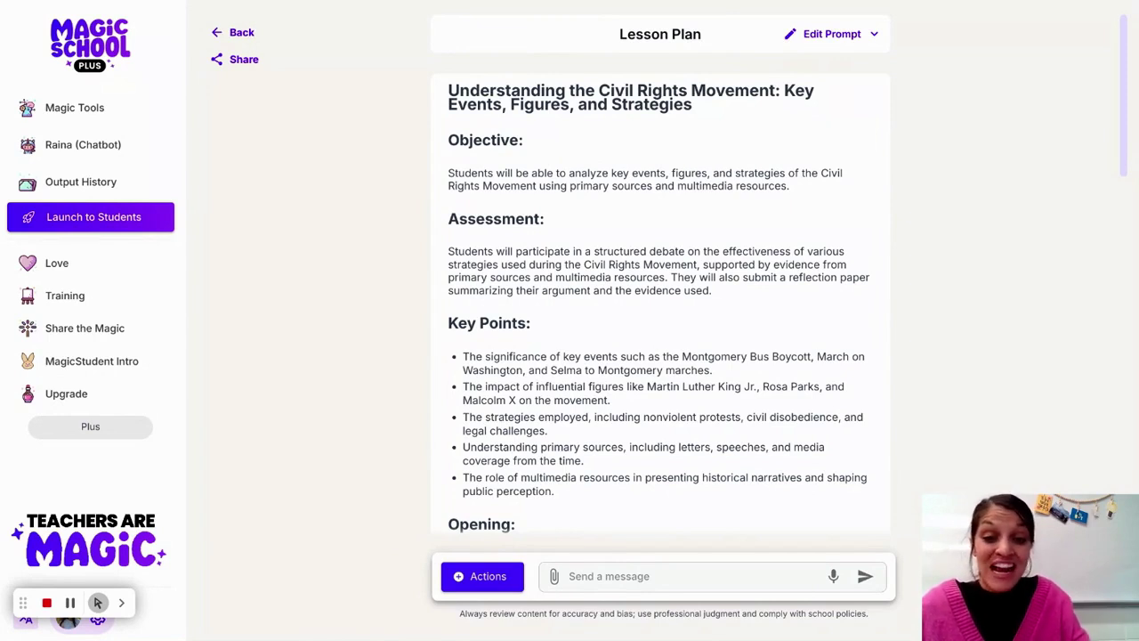
pyautogui.scroll(-10, 679, 371)
# Ask the chat 'Can you suggest videos for me to watch from YouTube?' then 'Can you suggest supplemental articles to read?'
pyautogui.scroll(-10, 615, 560)
pyautogui.click(581, 569)
pyautogui.write('Can you suggest')
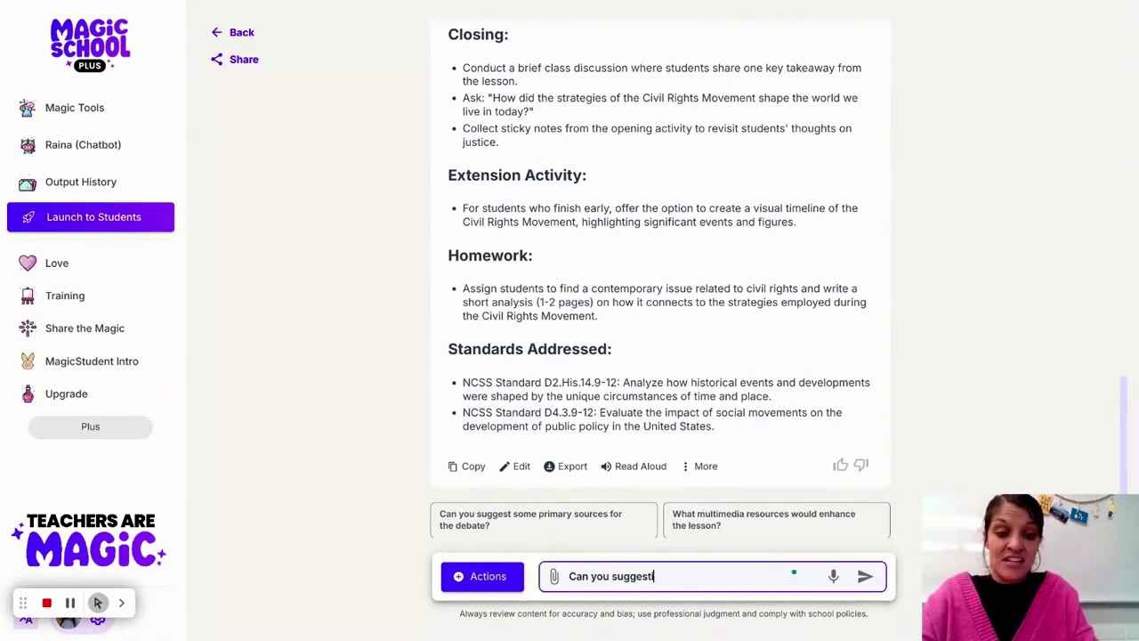
pyautogui.write(' videos ')
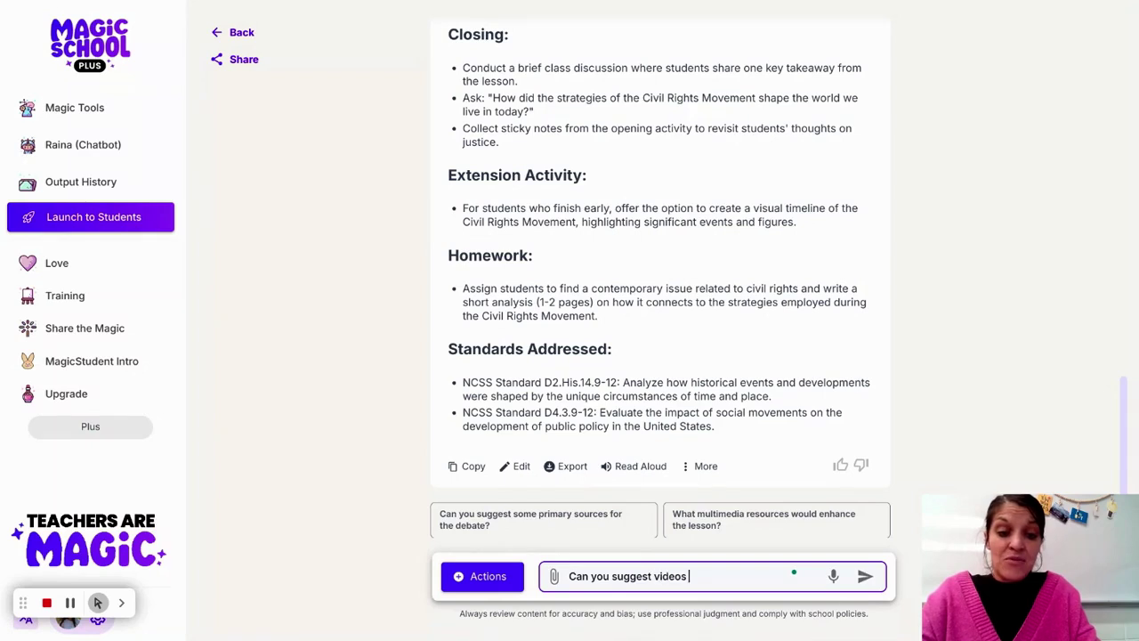
pyautogui.write('for me to watch from YouTube?')
pyautogui.press('Return')
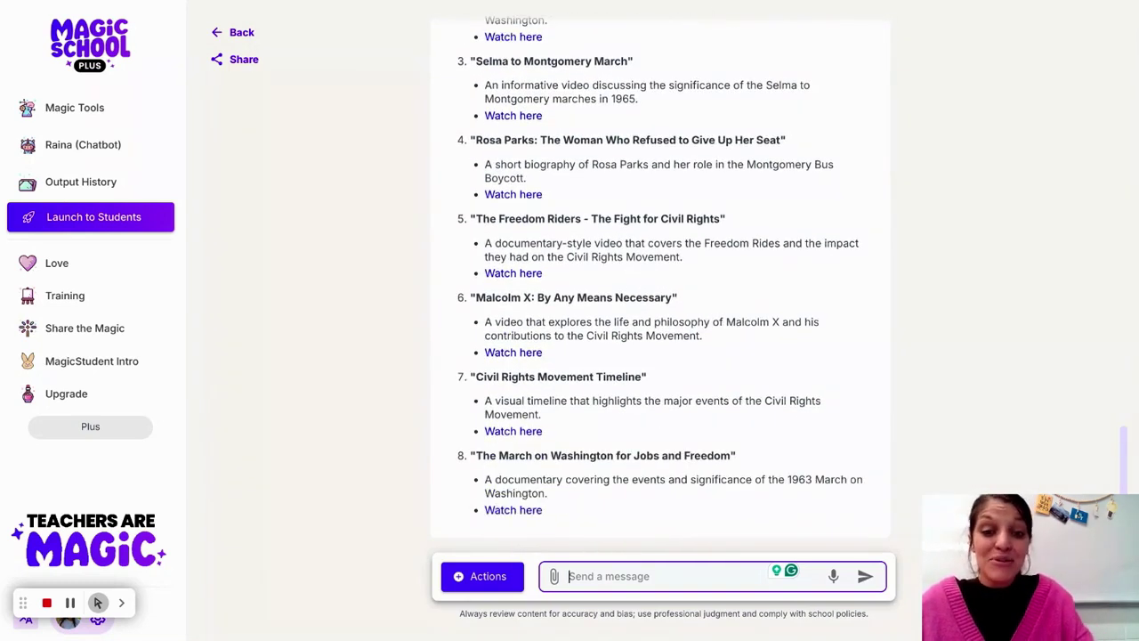
pyautogui.write('Can you s')
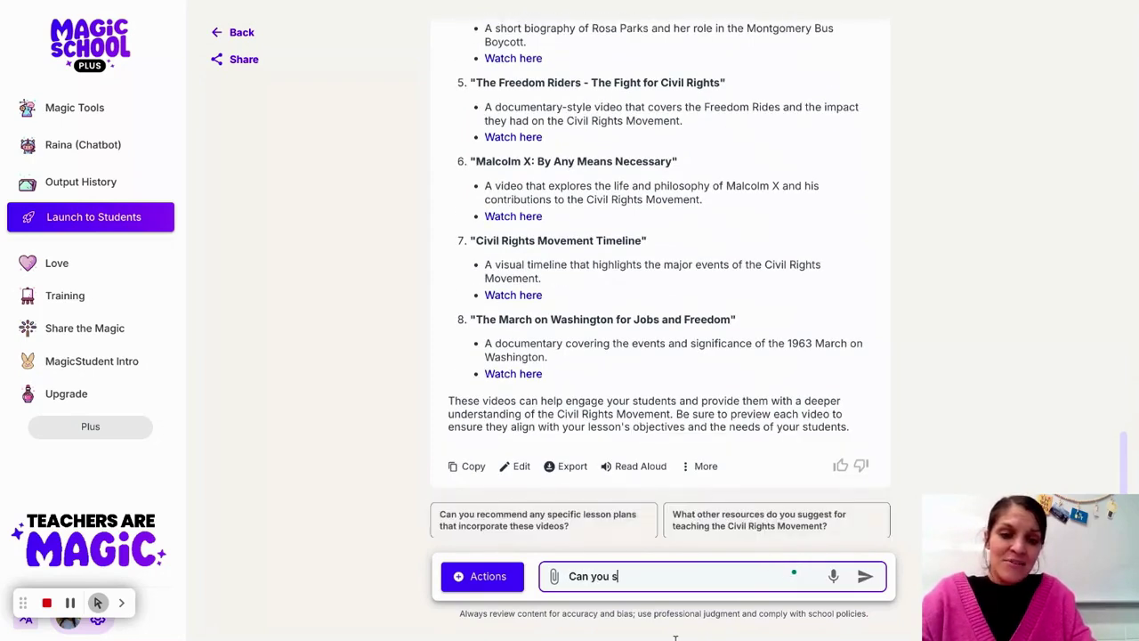
pyautogui.write('uggest sup')
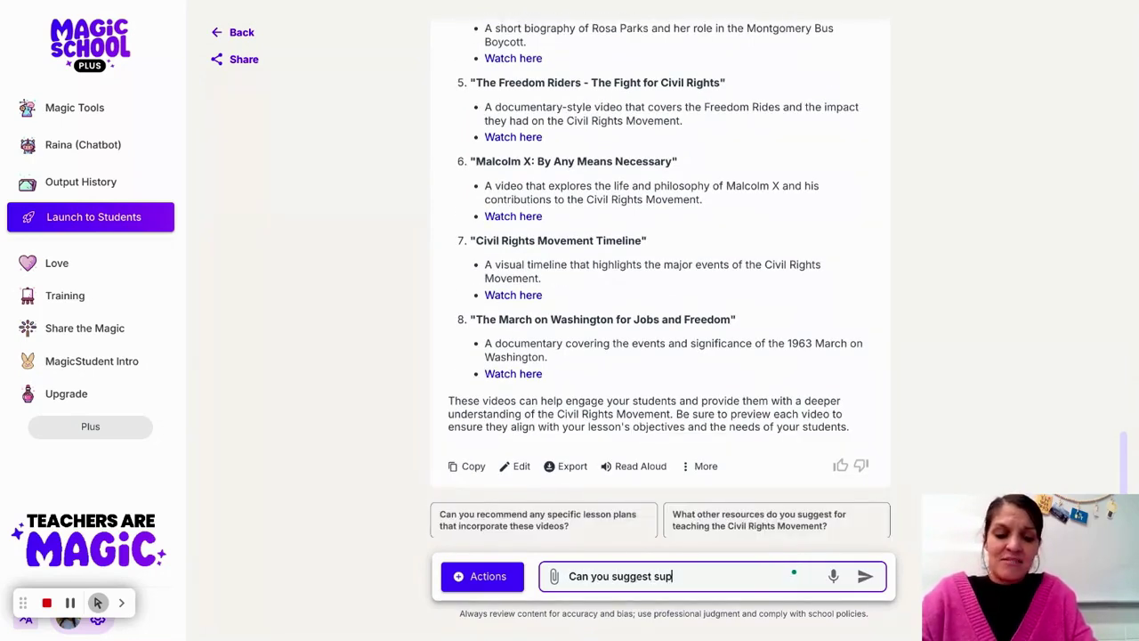
pyautogui.write('plemental articles to read?')
pyautogui.press('Return')
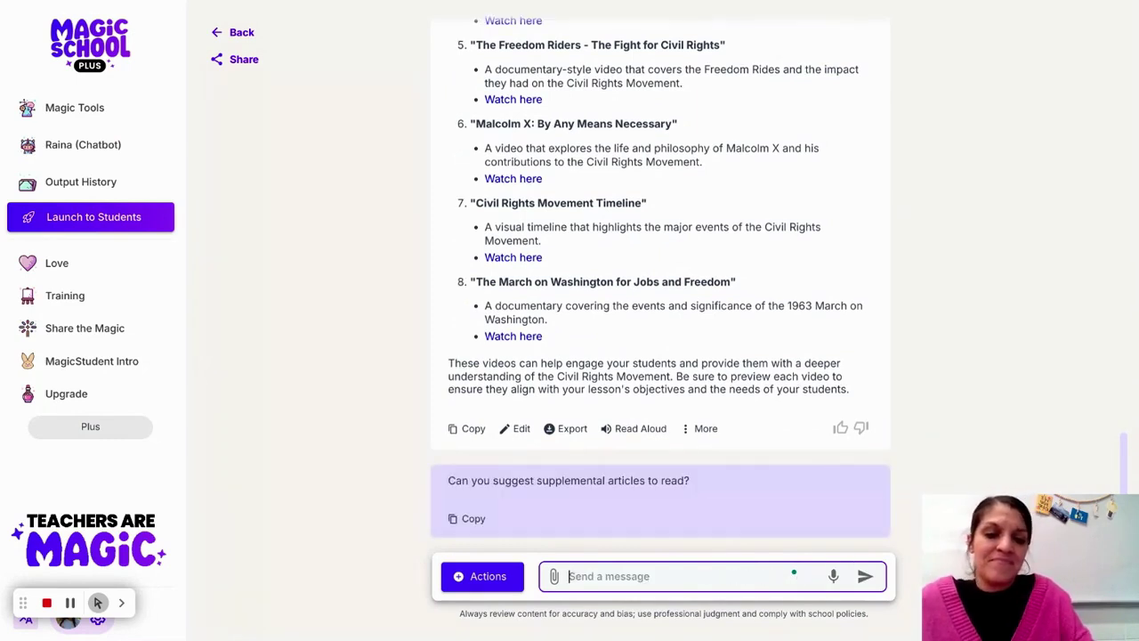